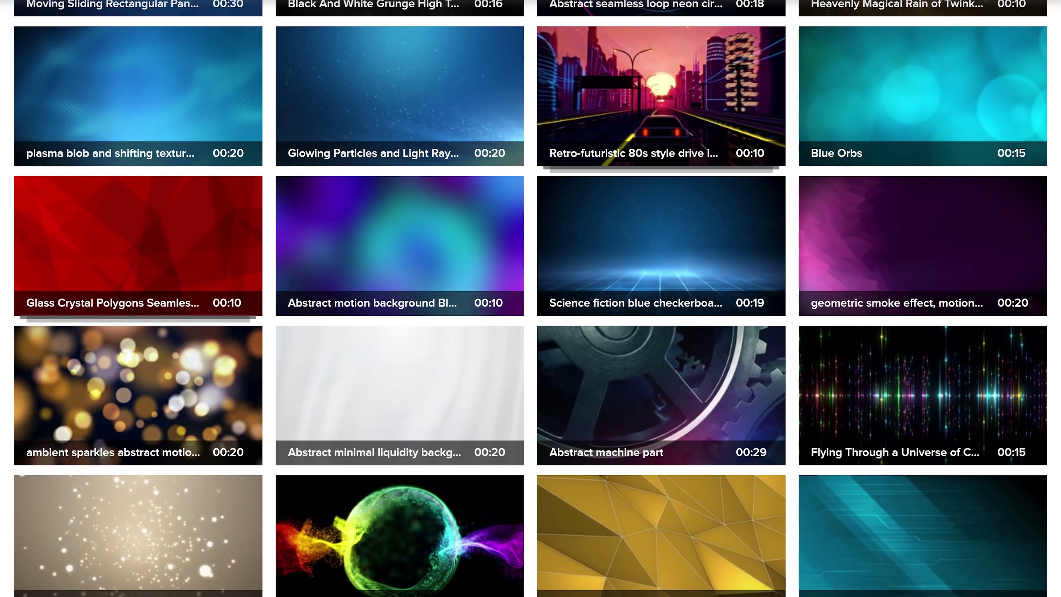
Scroll down the Storyblocks grid to the Premiere Pro templates like Slides and Glitch Transitions
{"action": "scroll", "coordinate": [531, 298], "scroll_direction": "down", "scroll_amount": 2}
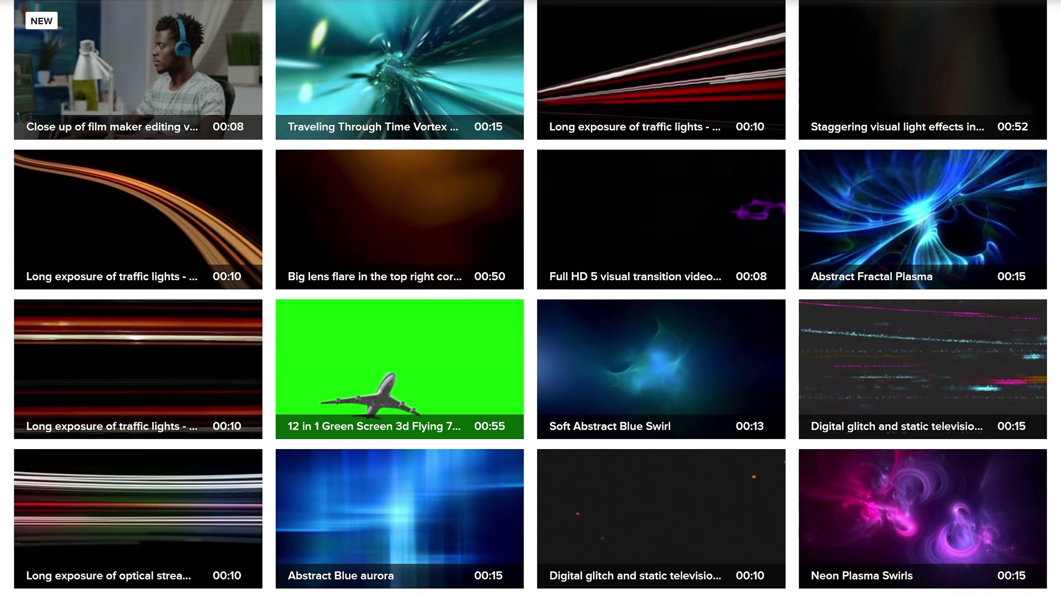
{"action": "scroll", "coordinate": [531, 299], "scroll_direction": "down", "scroll_amount": 4}
{"action": "scroll", "coordinate": [531, 299], "scroll_direction": "down", "scroll_amount": 3}
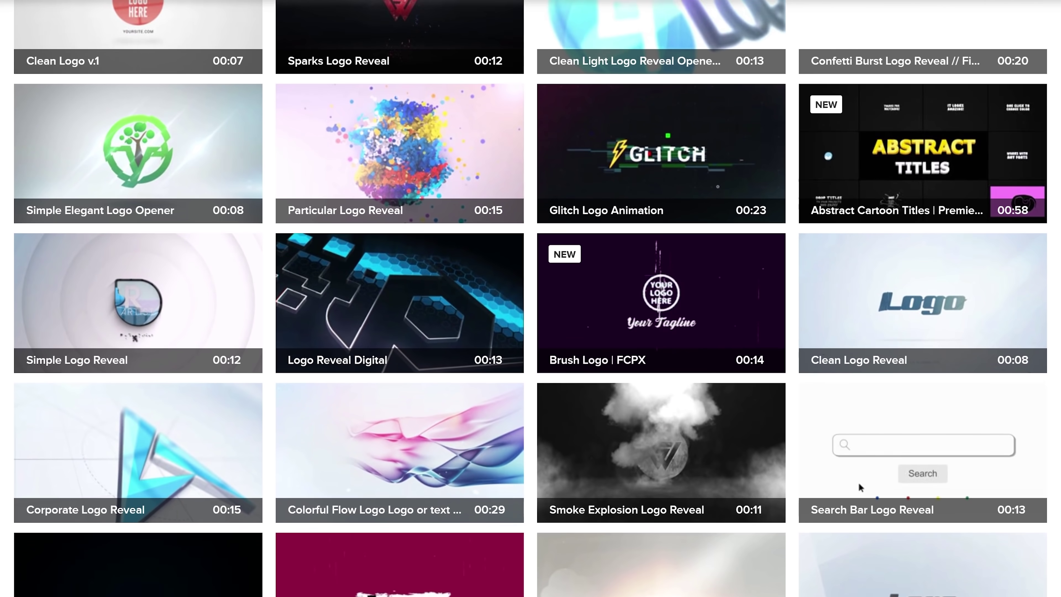
{"action": "scroll", "coordinate": [530, 299], "scroll_direction": "down", "scroll_amount": 5}
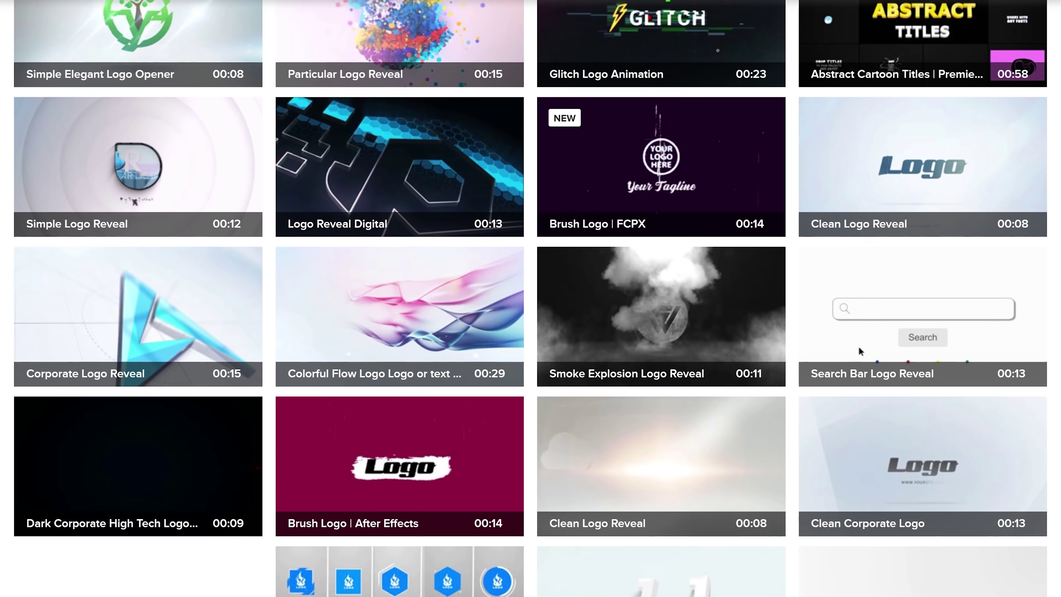
{"action": "scroll", "coordinate": [530, 299], "scroll_direction": "down", "scroll_amount": 2}
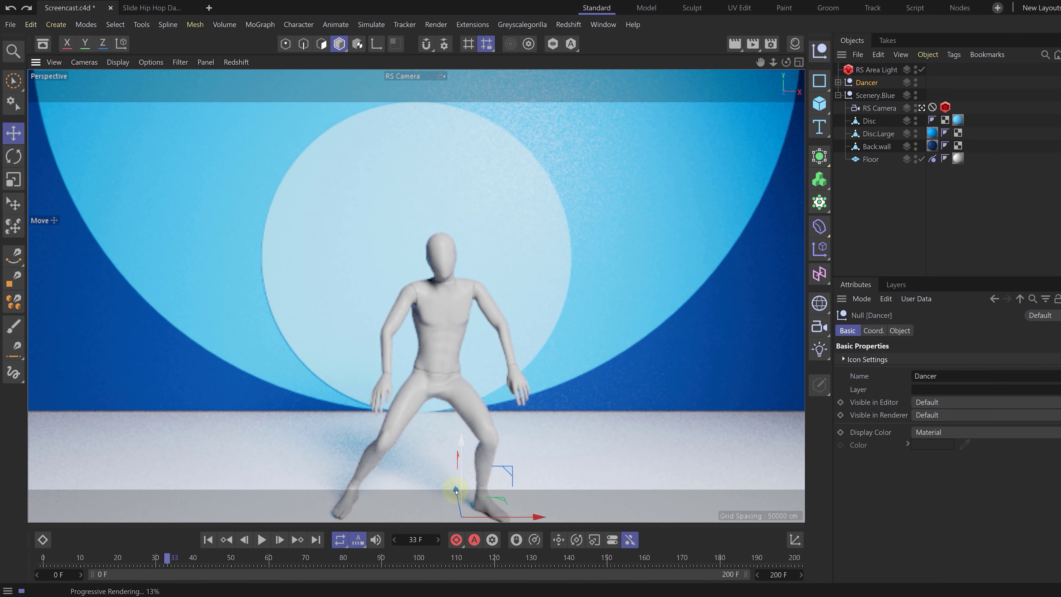
Drag the Move gizmo's axis to push the imported Ch36 dancer back into place
{"action": "left_click_drag", "start_coordinate": [456, 492], "coordinate": [430, 432]}
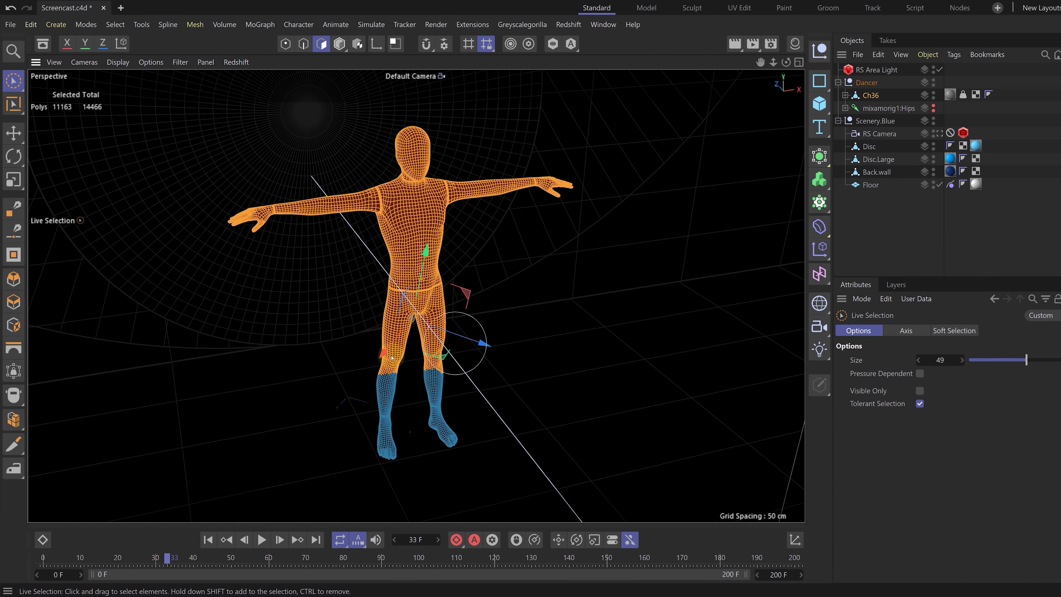
Paint-select the dancer's body polygons, removing stray polygons around the foot, then frame the dancer
{"action": "scroll", "coordinate": [419, 315], "scroll_direction": "up", "scroll_amount": 5}
{"action": "left_click_drag", "start_coordinate": [225, 343], "coordinate": [251, 377]}
{"action": "mouse_move", "coordinate": [419, 315]}
{"action": "left_mouse_down", "text": "alt"}
{"action": "mouse_move", "coordinate": [308, 146]}
{"action": "mouse_move", "coordinate": [318, 185]}
{"action": "left_mouse_up", "text": "alt"}
{"action": "middle_click_drag", "start_coordinate": [318, 184], "coordinate": [329, 188]}
{"action": "left_click_drag", "start_coordinate": [234, 215], "coordinate": [274, 97], "text": "alt"}
{"action": "mouse_move", "coordinate": [248, 229]}
{"action": "left_mouse_down", "text": "ctrl"}
{"action": "mouse_move", "coordinate": [268, 197]}
{"action": "mouse_move", "coordinate": [237, 213]}
{"action": "left_mouse_up", "text": "ctrl"}
{"action": "key", "text": "alt+h"}
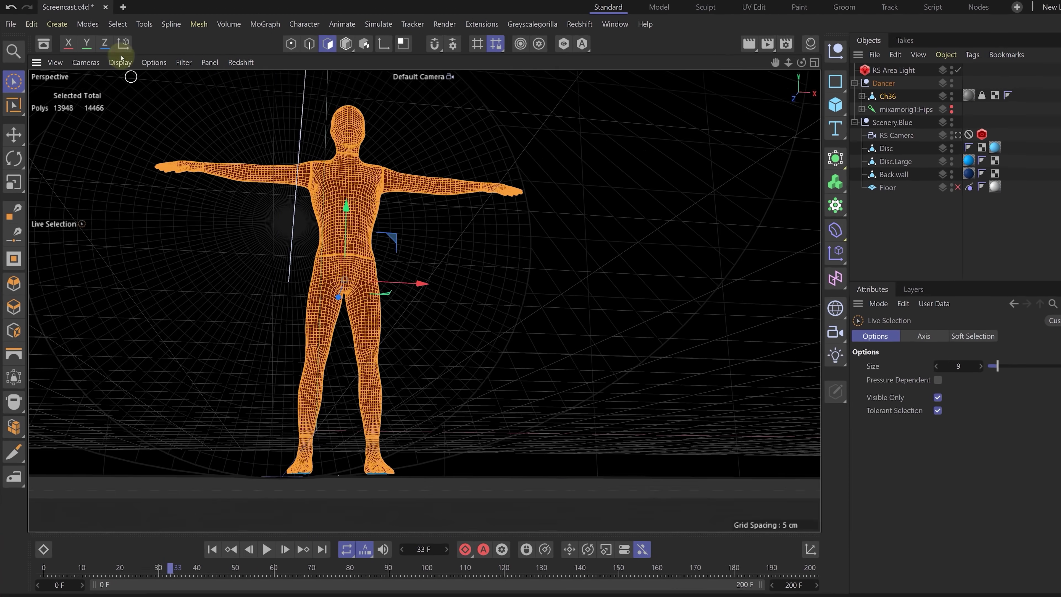
Store the polygon selection and add a Hair Collider tag to Ch36
{"action": "left_click", "coordinate": [108, 28]}
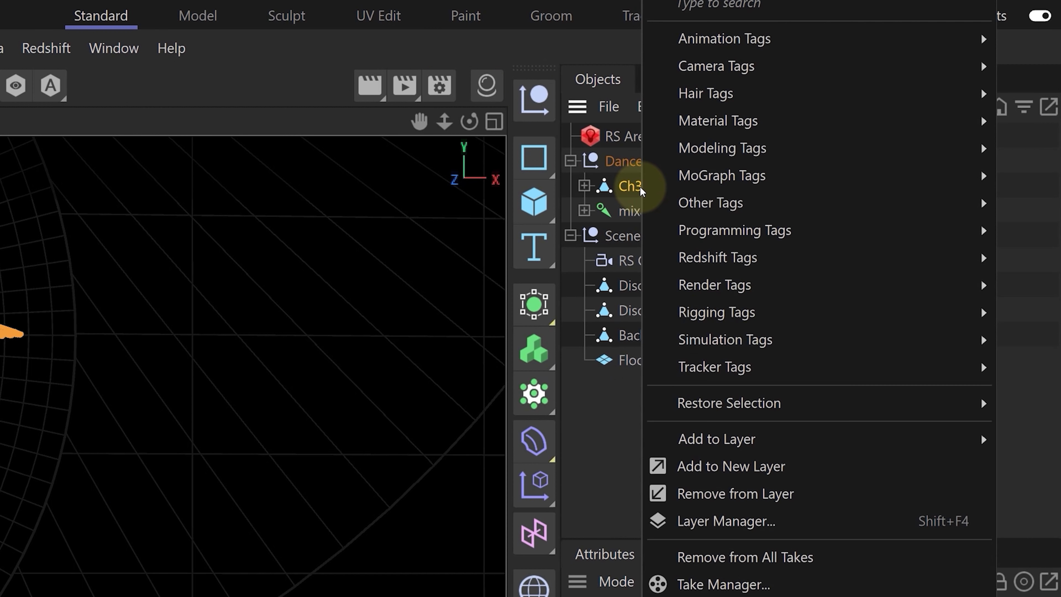
{"action": "mouse_move", "coordinate": [724, 97]}
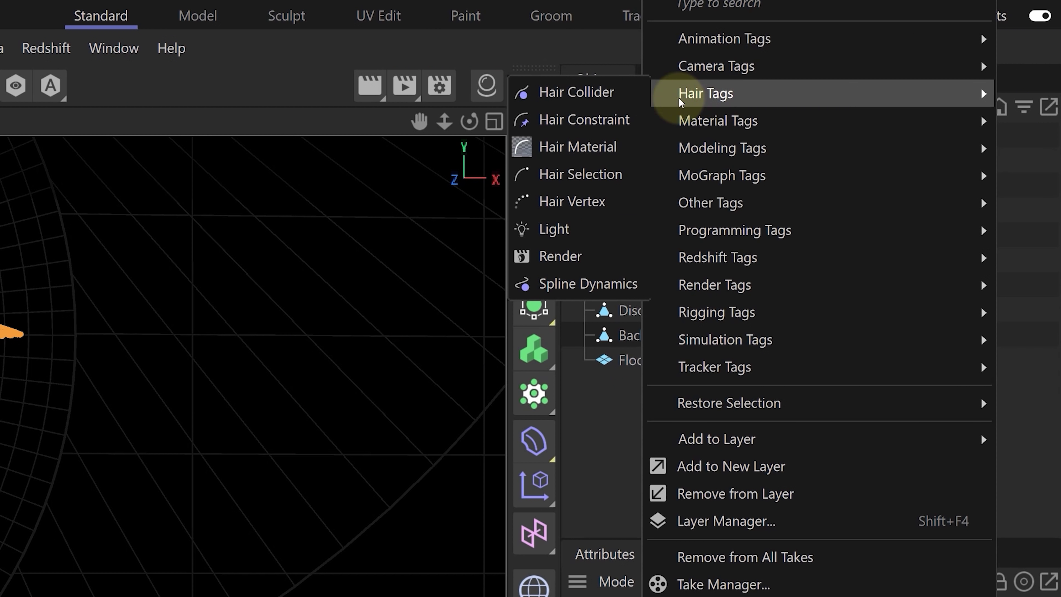
{"action": "left_click", "coordinate": [639, 93]}
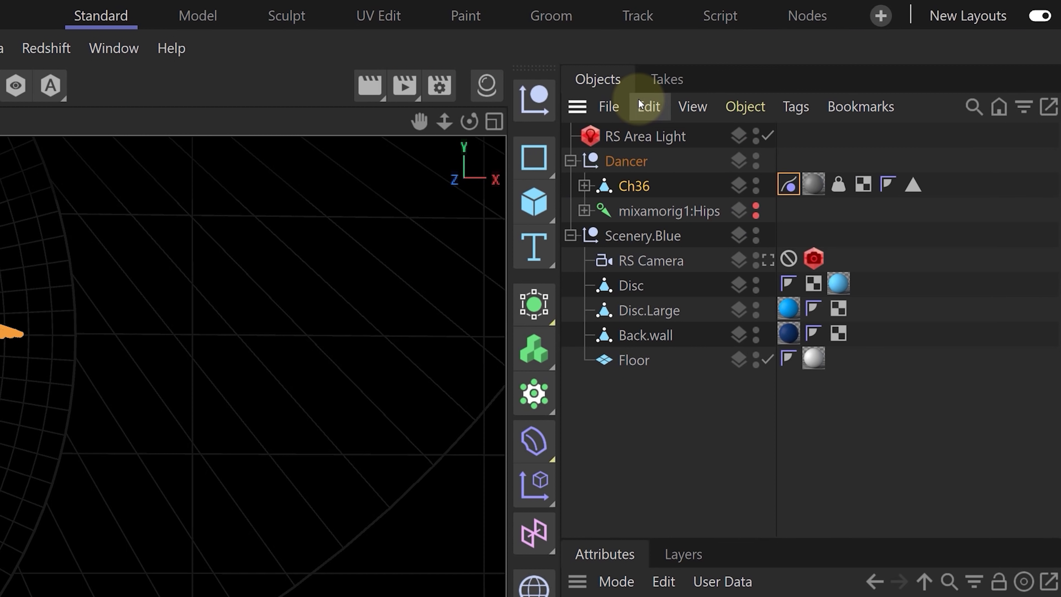
{"action": "right_click", "coordinate": [669, 360]}
{"action": "mouse_move", "coordinate": [688, 93]}
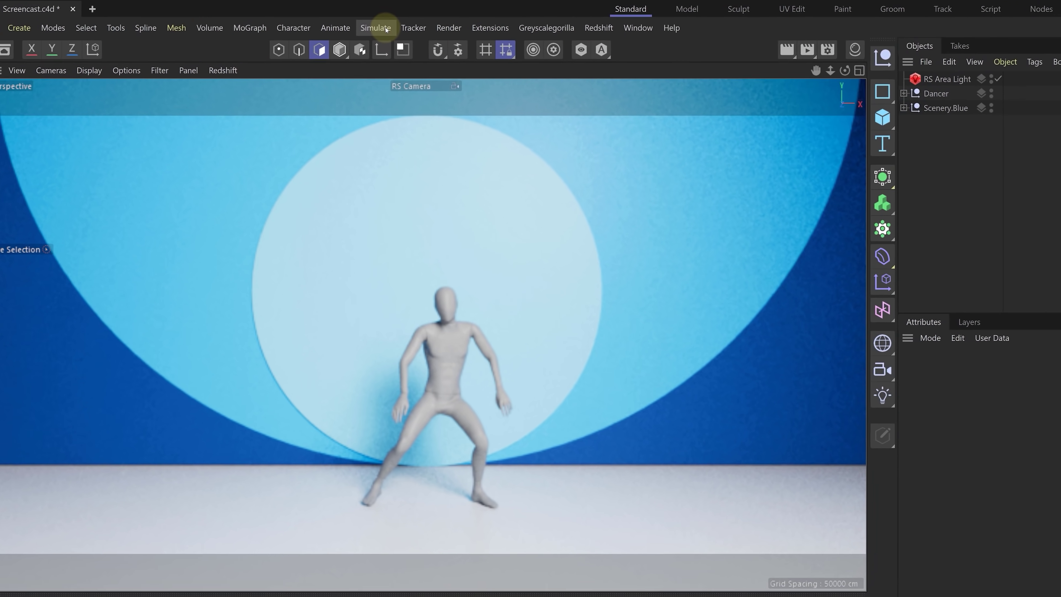
Add a Hair object and link the stored Polygon Selection tag as its guide source
{"action": "left_click", "coordinate": [371, 24]}
{"action": "mouse_move", "coordinate": [477, 247]}
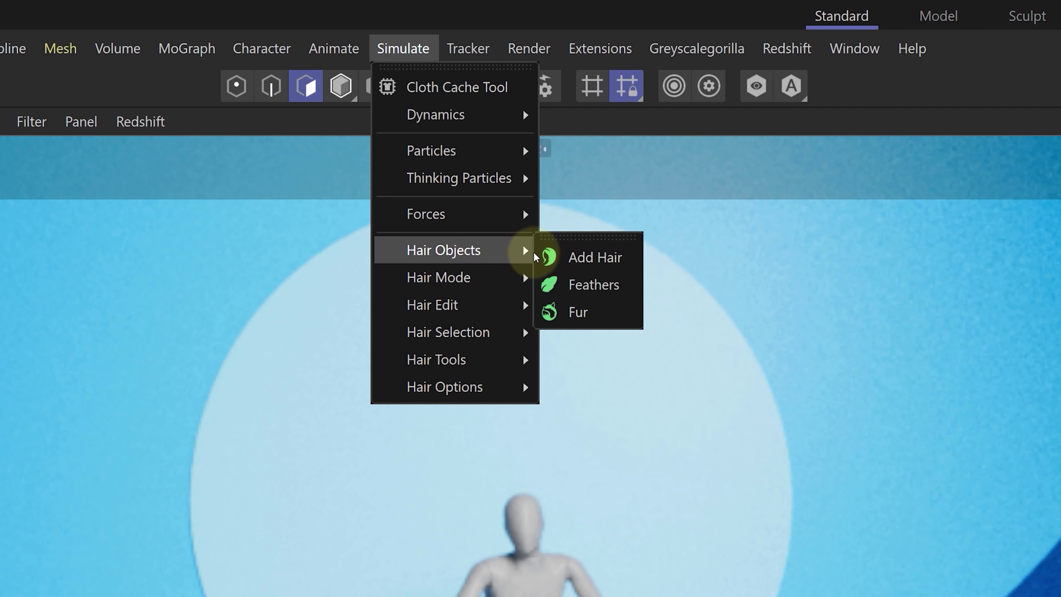
{"action": "left_click", "coordinate": [594, 257]}
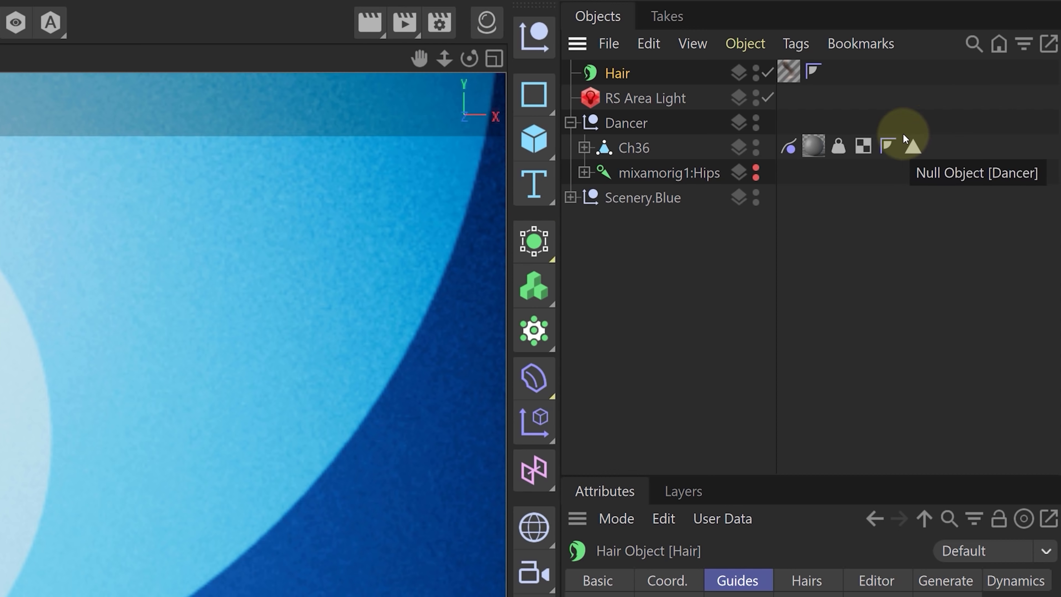
{"action": "left_click_drag", "start_coordinate": [913, 148], "coordinate": [682, 596]}
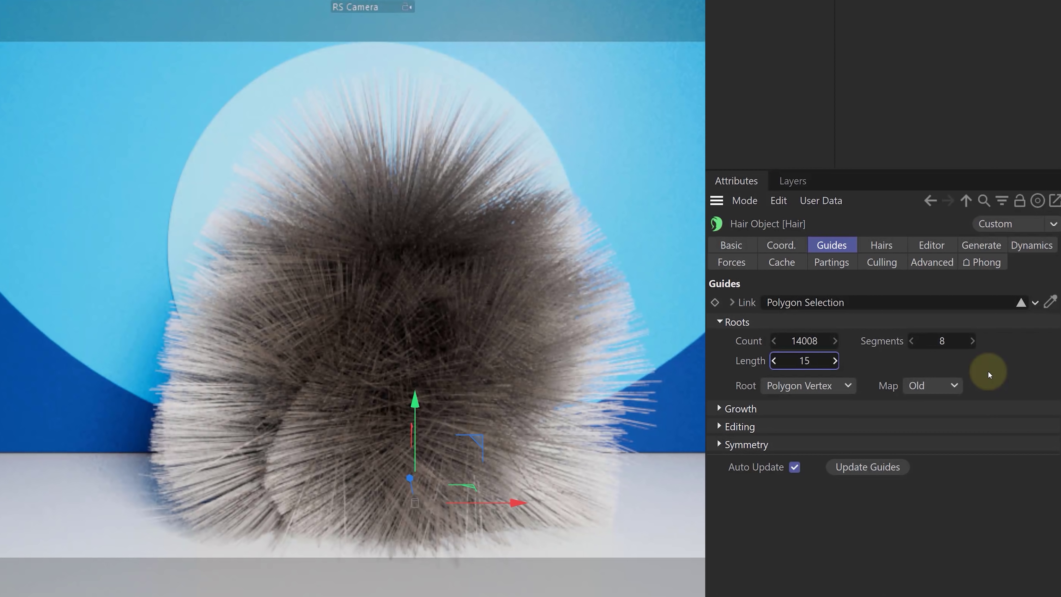
Set hair length to 15 cm, root by Polygon Area, and Re-Root the guides
{"action": "key", "text": "Return"}
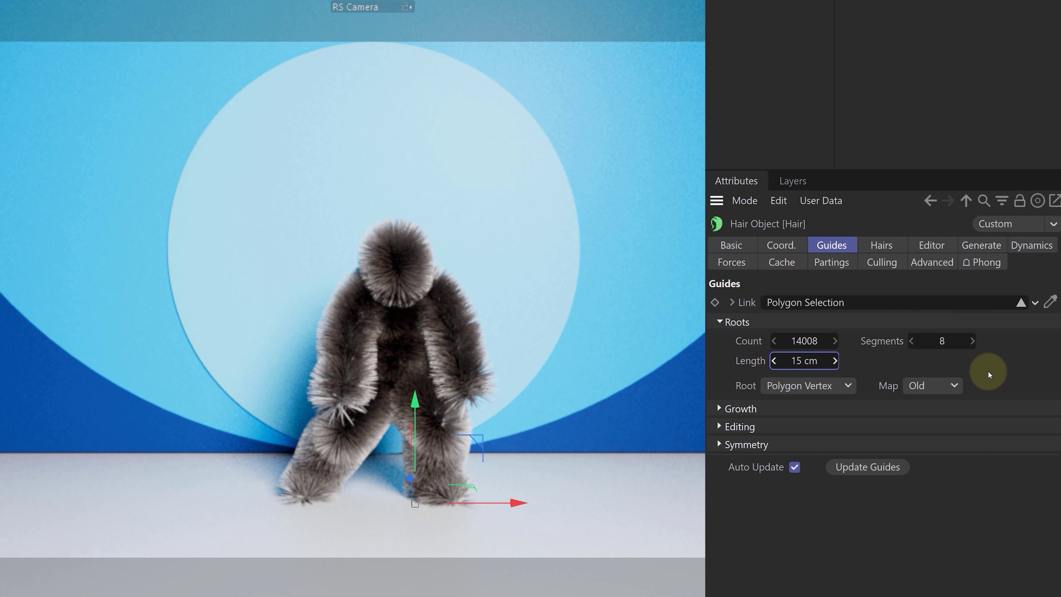
{"action": "left_click", "coordinate": [846, 385]}
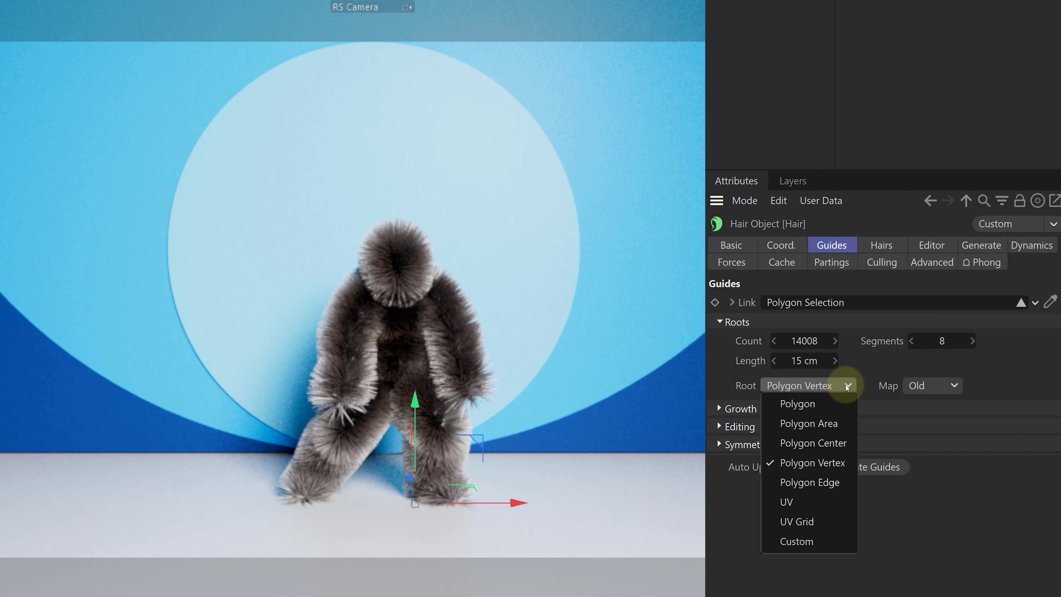
{"action": "left_click", "coordinate": [841, 423]}
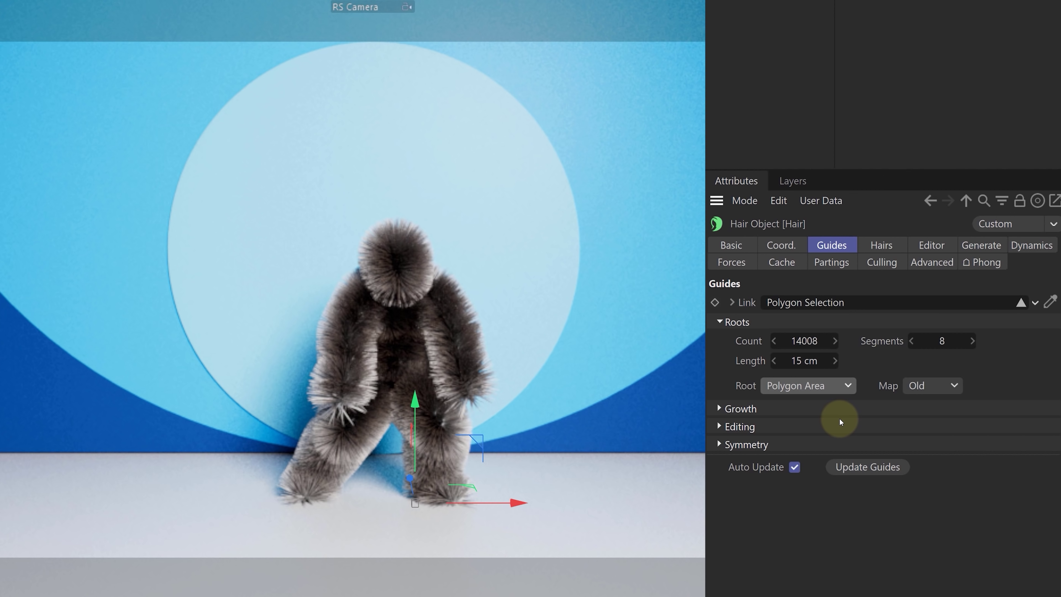
{"action": "left_click", "coordinate": [729, 428]}
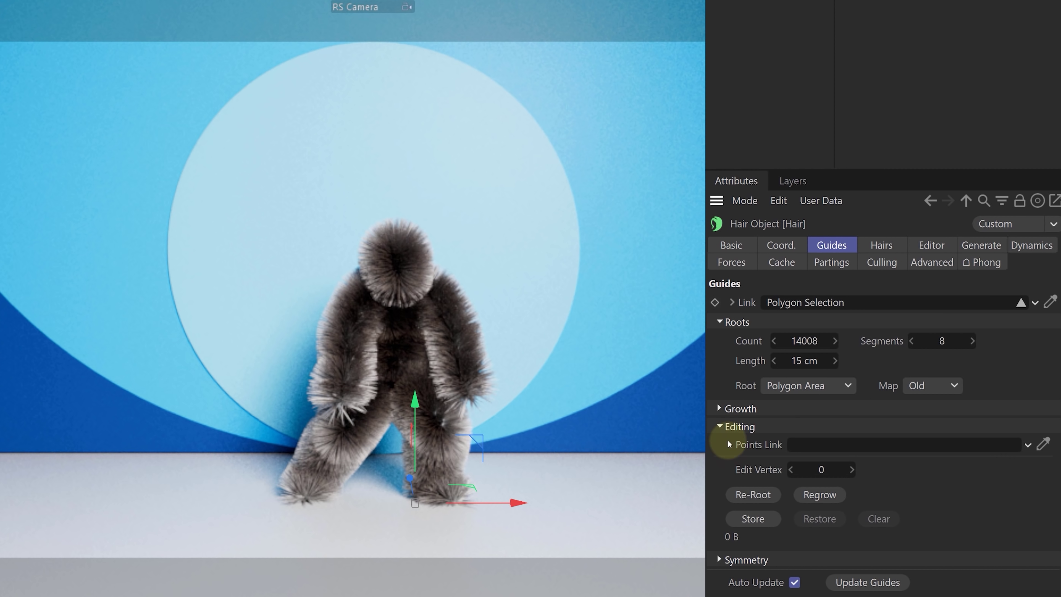
{"action": "left_click", "coordinate": [754, 495]}
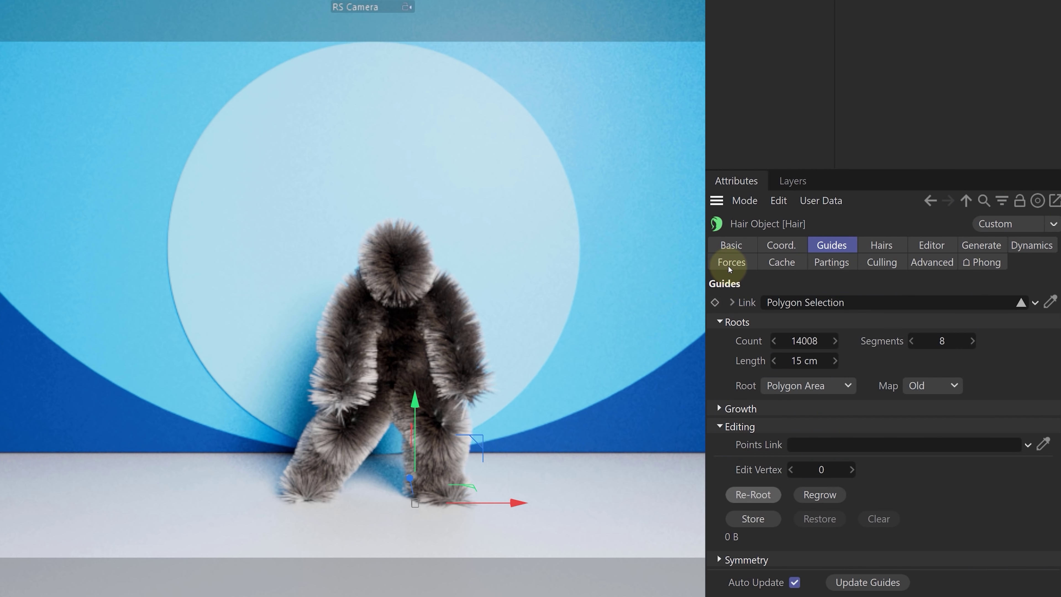
Show the Hair object's Forces and Dynamics settings with the dynamics Properties expanded
{"action": "left_click", "coordinate": [730, 265]}
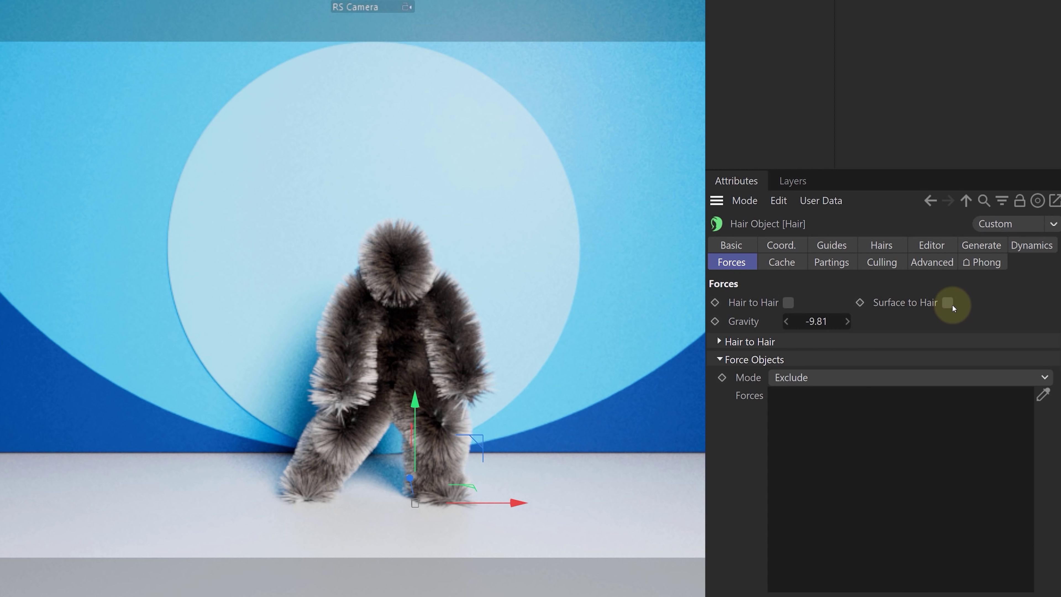
{"action": "left_click", "coordinate": [1031, 246]}
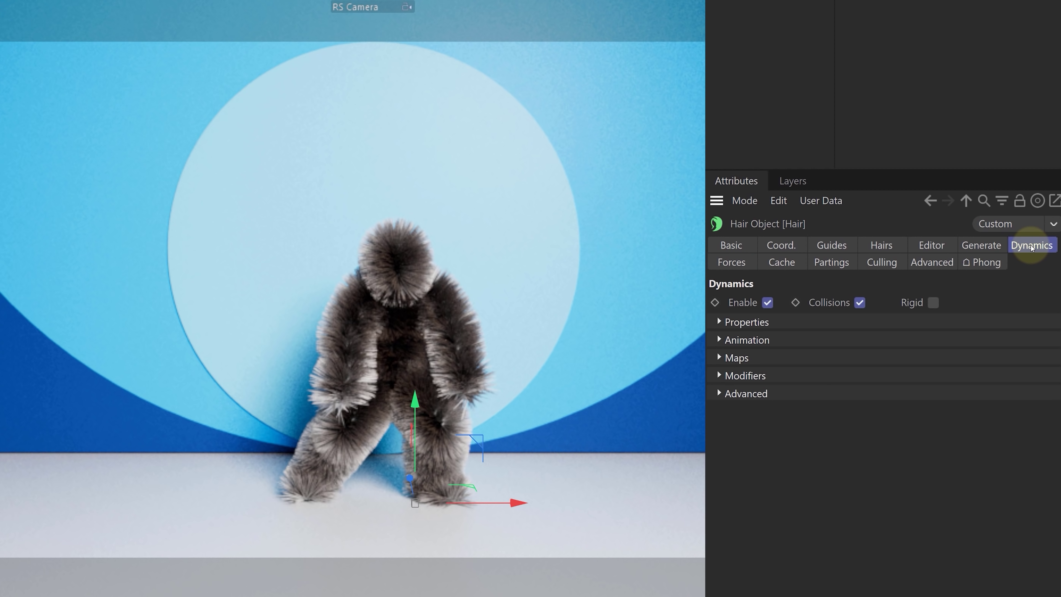
{"action": "left_click", "coordinate": [720, 322]}
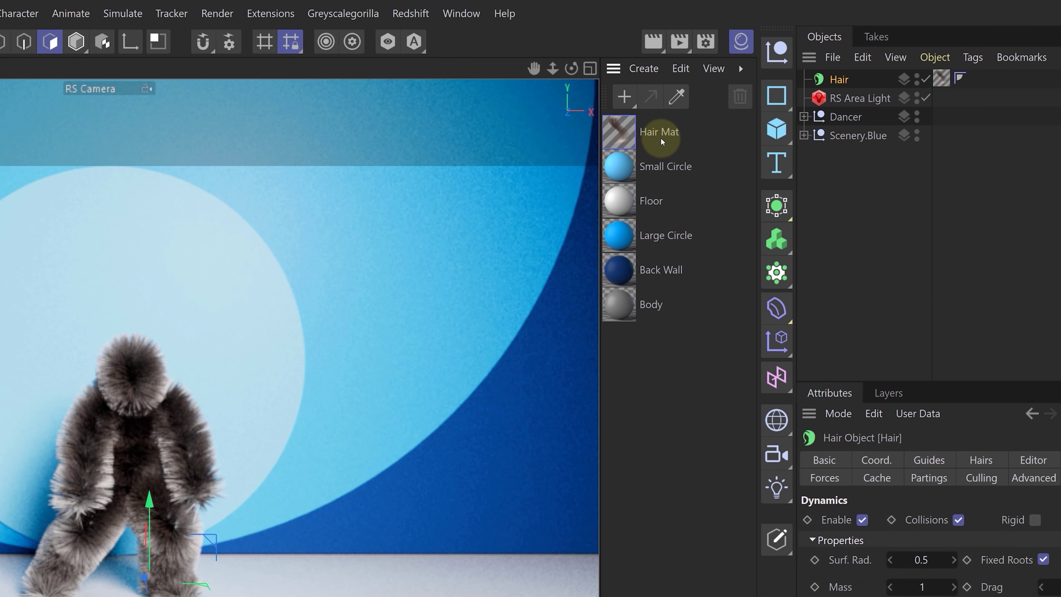
Select Hair Mat in the Material Manager and open it in the Material Editor
{"action": "left_click", "coordinate": [682, 125]}
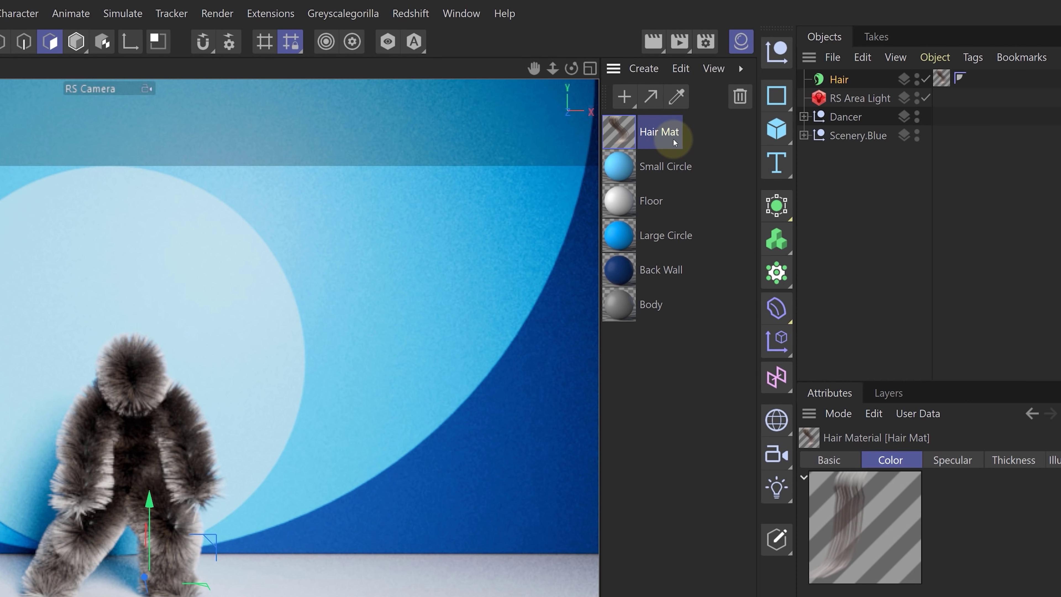
{"action": "double_click", "coordinate": [675, 141]}
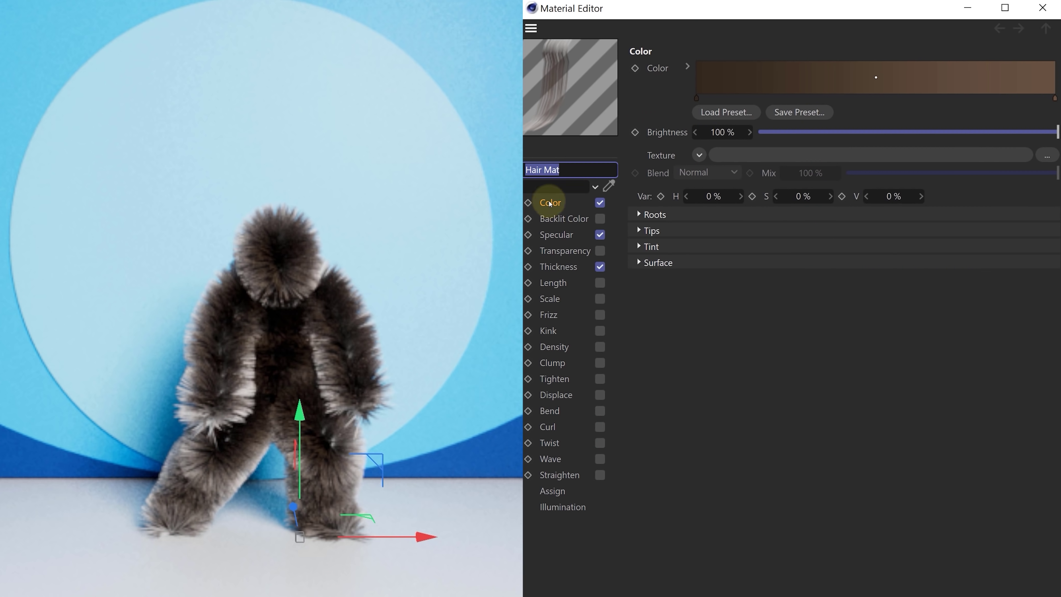
Review Hair Mat's Specular, Thickness, Length, Clump and Curl channels, then return to Color
{"action": "left_click", "coordinate": [560, 206]}
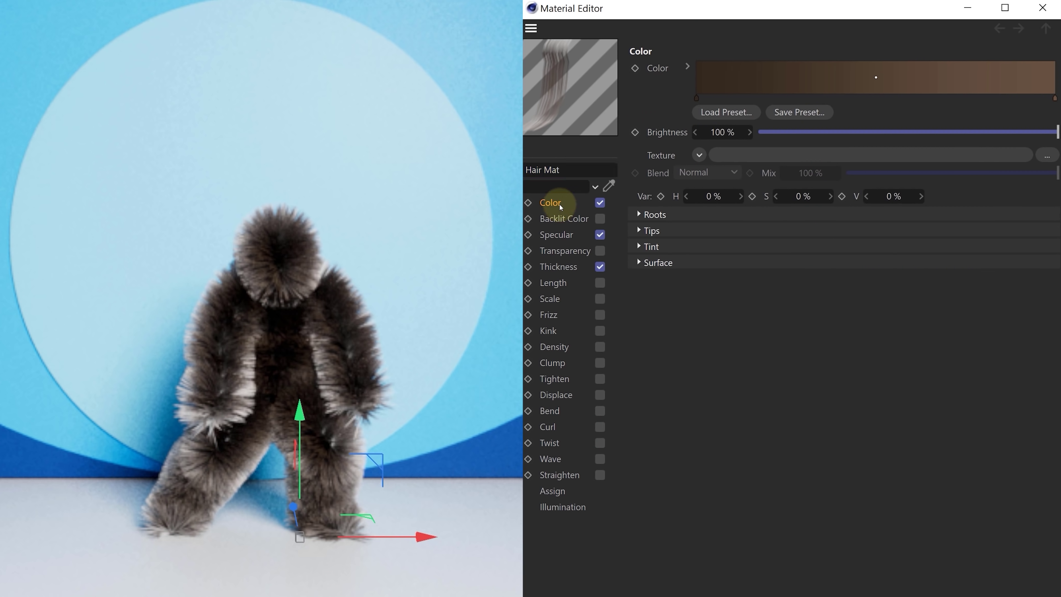
{"action": "left_click", "coordinate": [560, 235]}
{"action": "left_click", "coordinate": [572, 266]}
{"action": "left_click", "coordinate": [566, 283]}
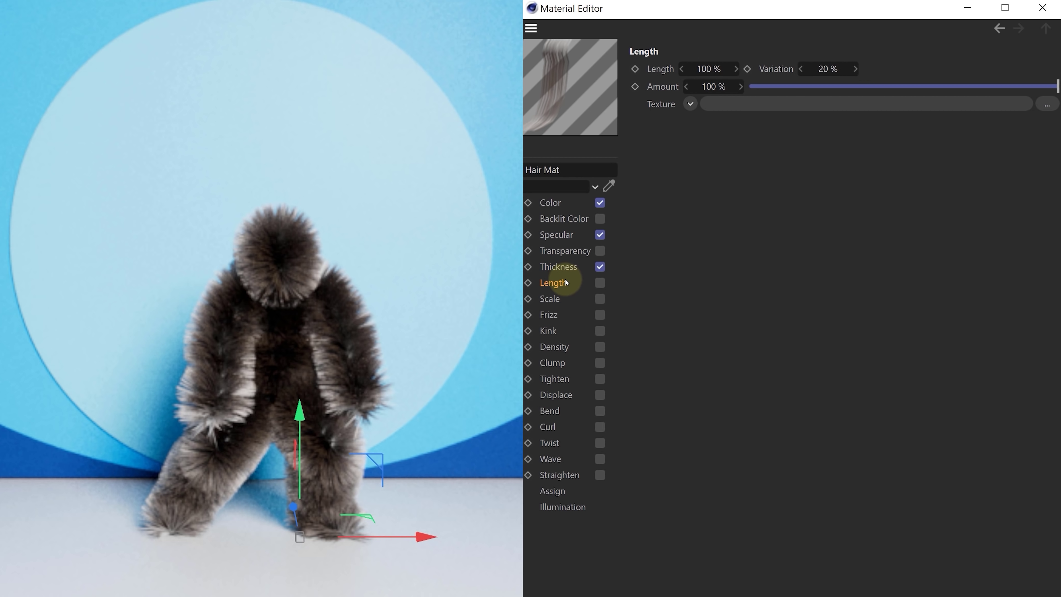
{"action": "left_click", "coordinate": [569, 364]}
{"action": "left_click", "coordinate": [573, 427]}
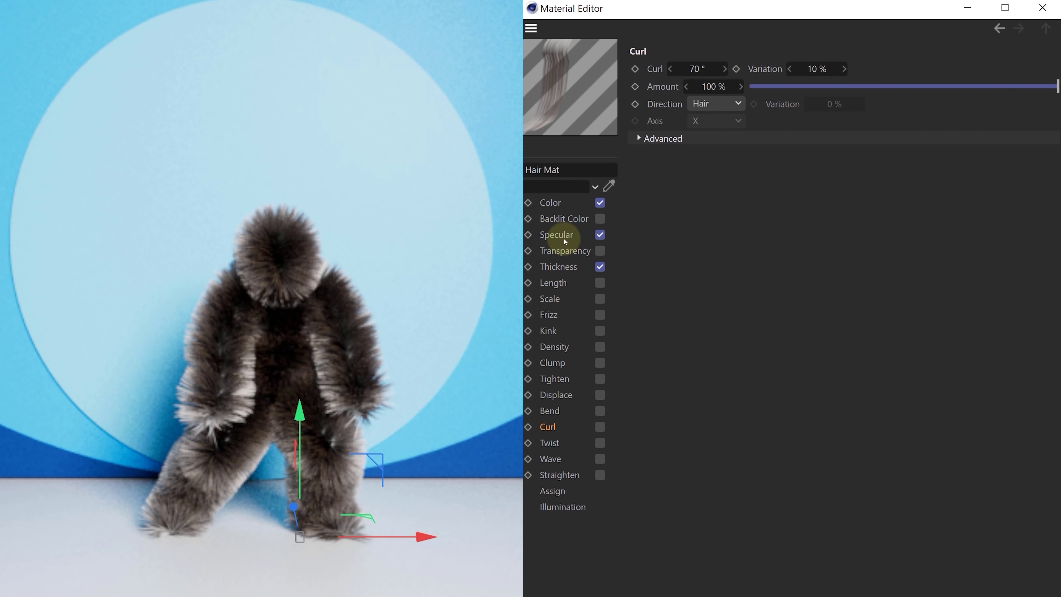
{"action": "left_click", "coordinate": [555, 204]}
Set the Color gradient's left knot to magenta and right knot to cyan
{"action": "double_click", "coordinate": [700, 89]}
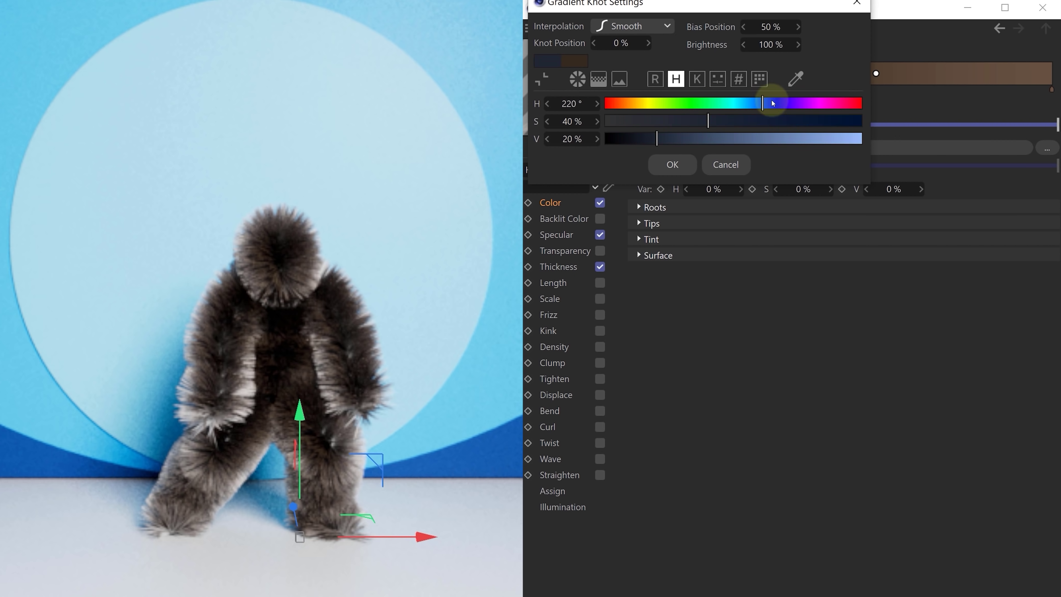
{"action": "left_click", "coordinate": [723, 133]}
{"action": "left_click", "coordinate": [668, 164]}
{"action": "double_click", "coordinate": [1052, 89]}
{"action": "left_click", "coordinate": [801, 142]}
{"action": "left_click", "coordinate": [730, 165]}
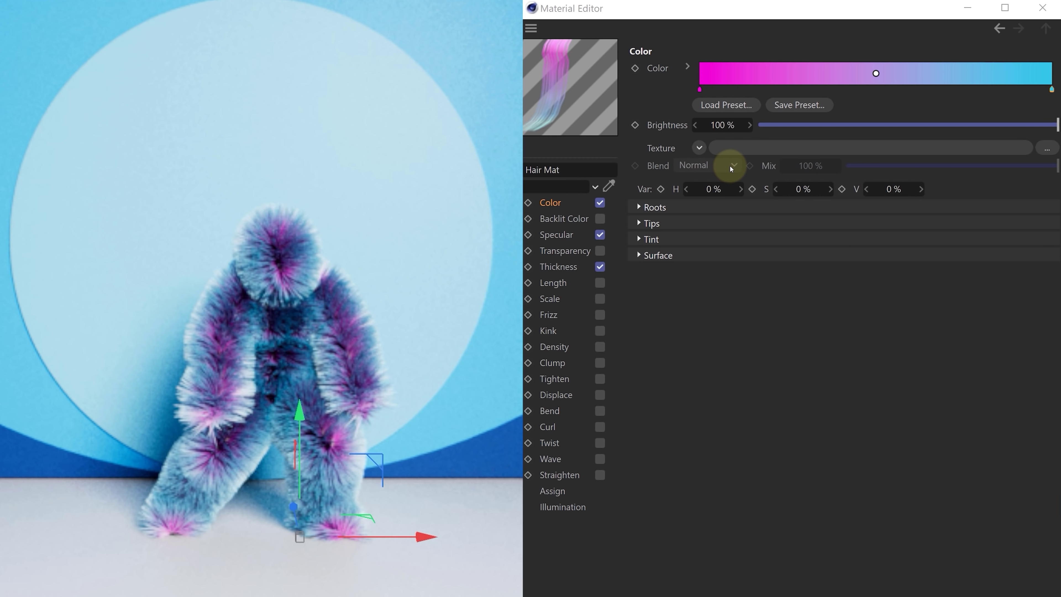
Lower specular Primary Strength to 29% and Secondary Strength to 30%
{"action": "left_click", "coordinate": [572, 236]}
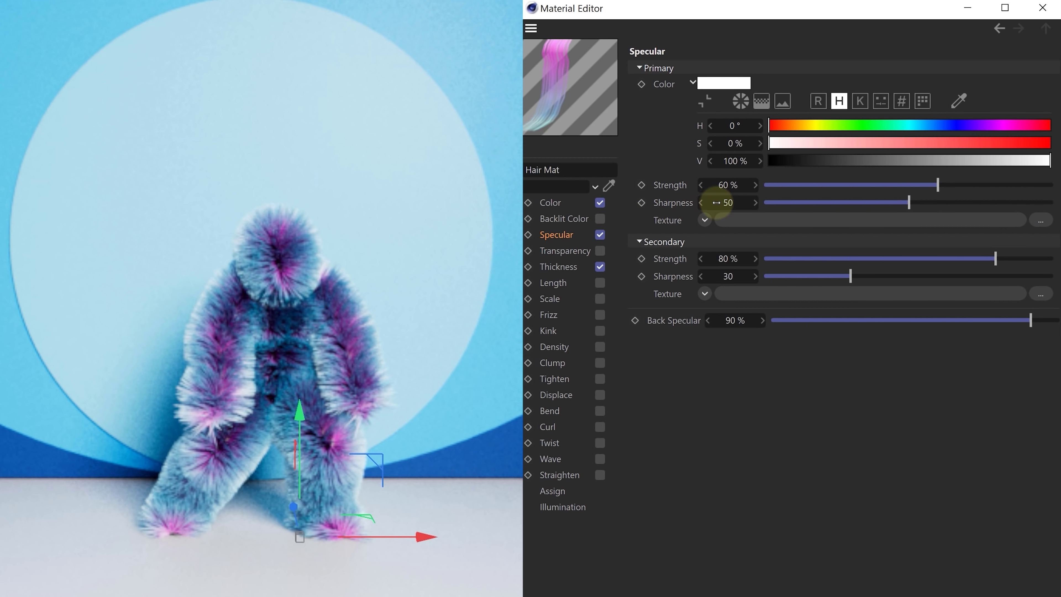
{"action": "left_click", "coordinate": [849, 185]}
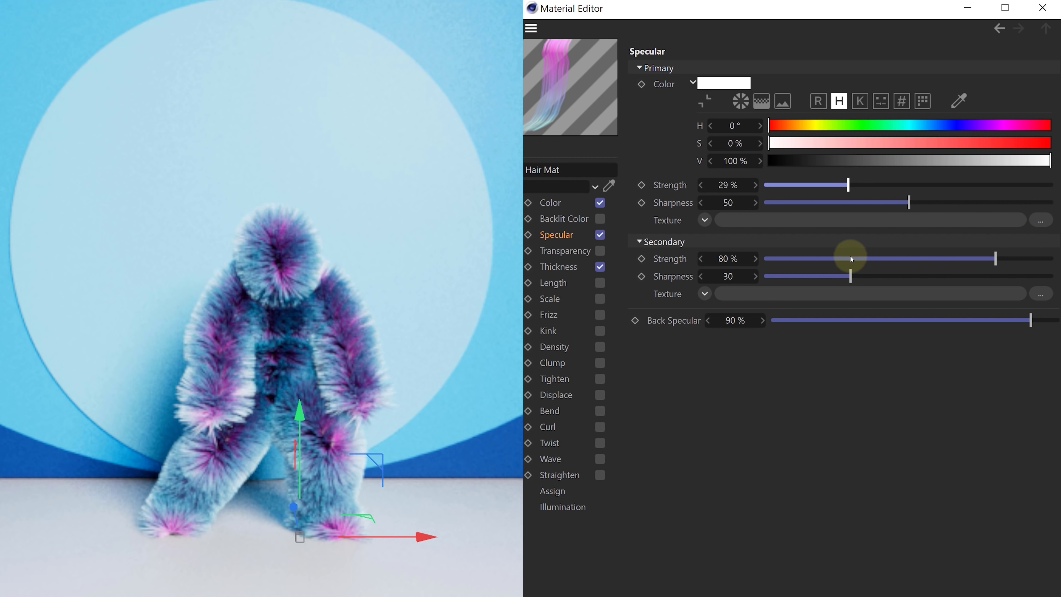
{"action": "left_click", "coordinate": [829, 258]}
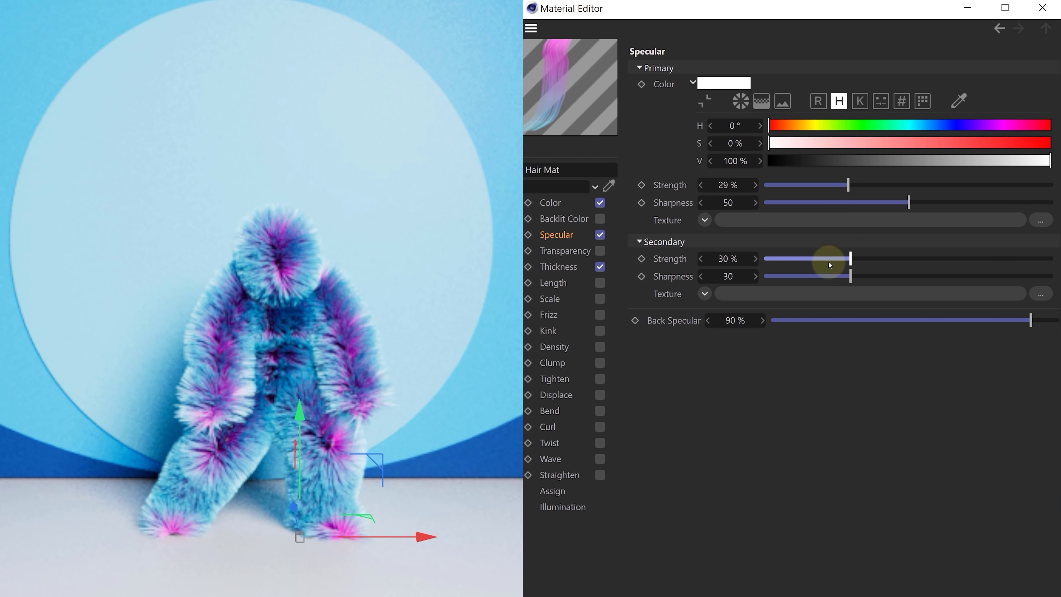
Set hair Thickness to 0.3 cm at the root and 0.05 cm at the tip
{"action": "left_click", "coordinate": [577, 271]}
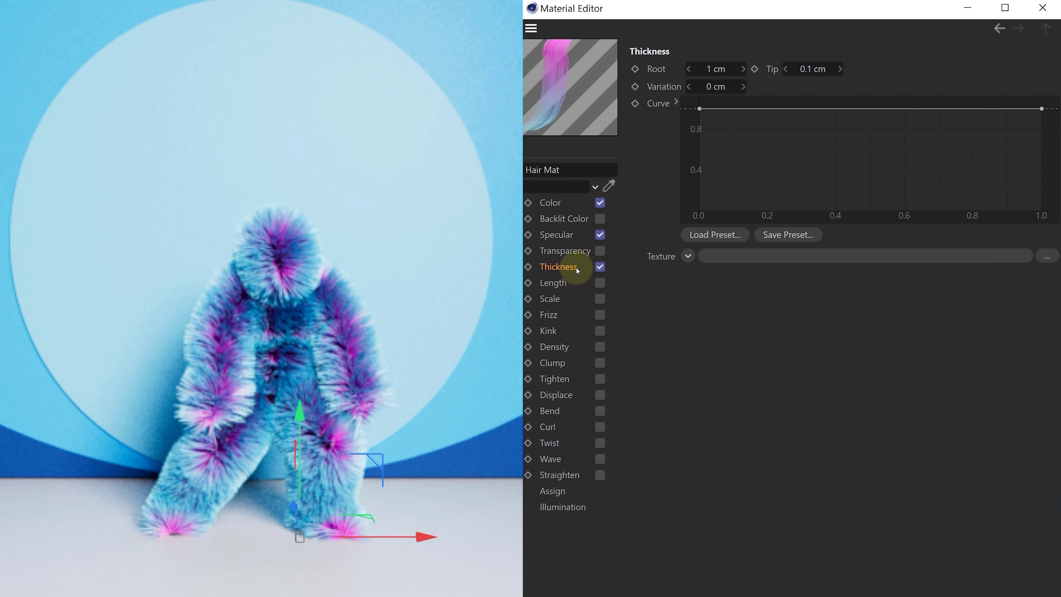
{"action": "left_click", "coordinate": [718, 69]}
{"action": "left_click", "coordinate": [814, 69]}
{"action": "type", "text": "0.05"}
{"action": "key", "text": "Return"}
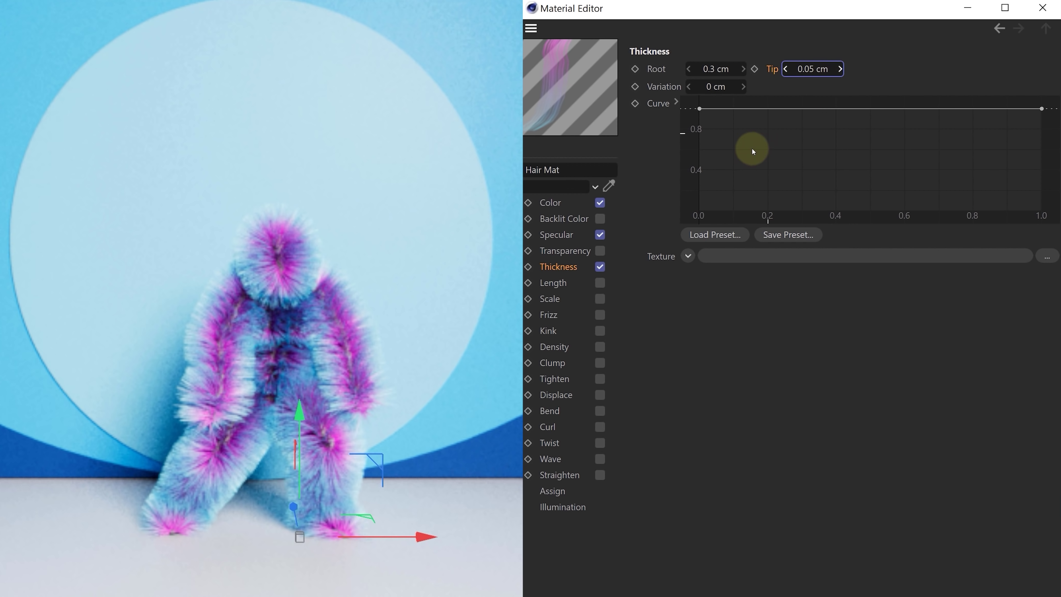
Enable the Length channel driven by a Noise texture, and turn on the Clump channel
{"action": "left_click", "coordinate": [570, 285]}
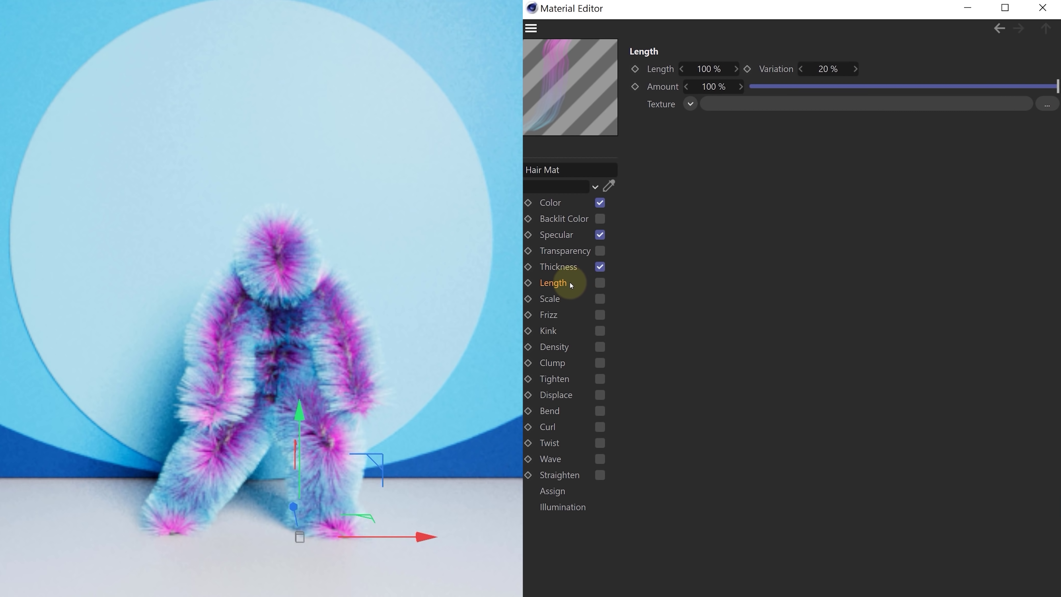
{"action": "left_click", "coordinate": [603, 286]}
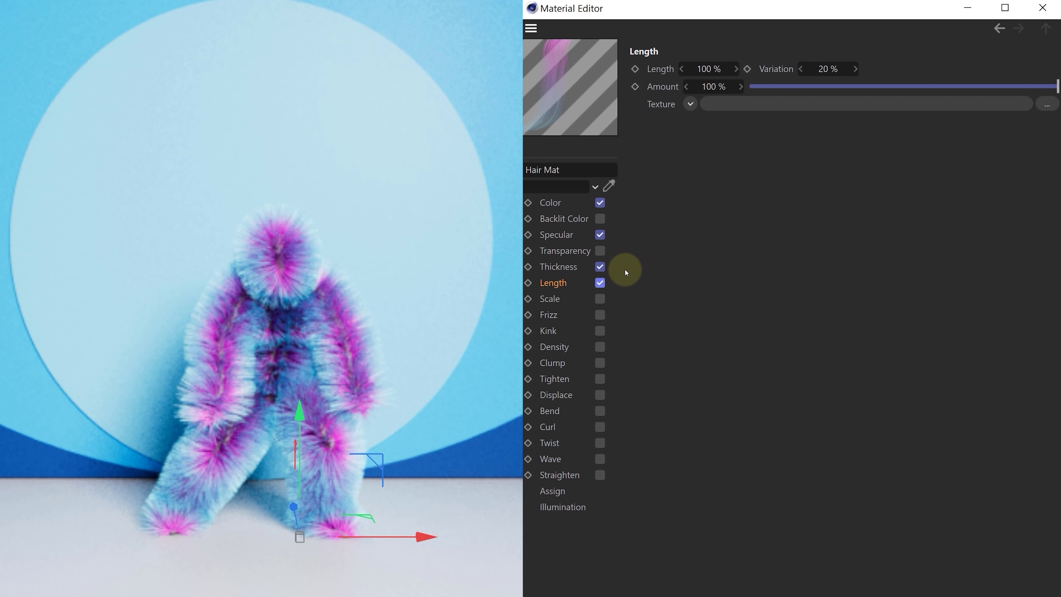
{"action": "left_click", "coordinate": [692, 103]}
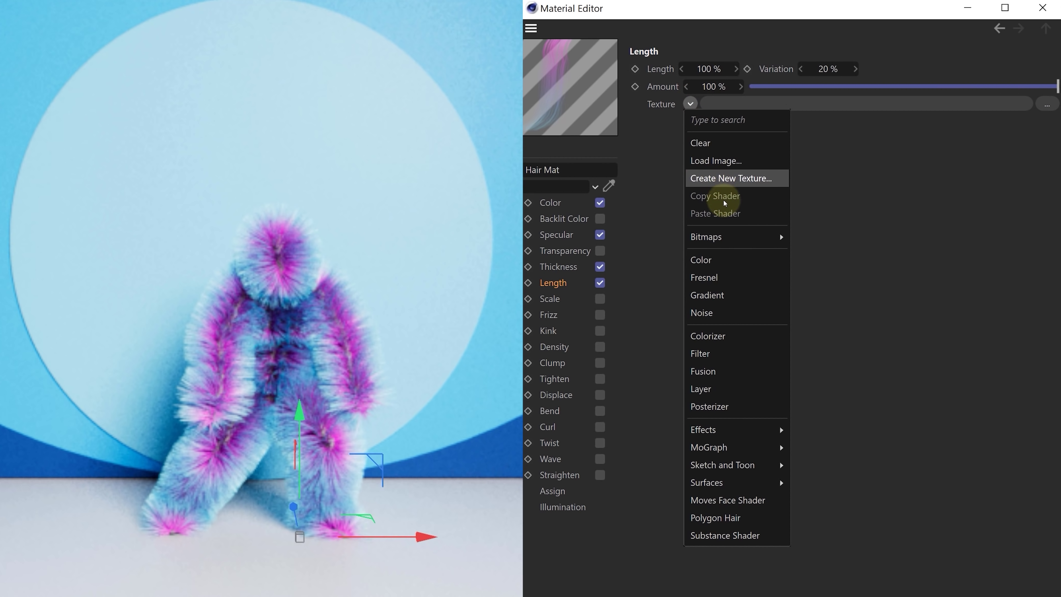
{"action": "left_click", "coordinate": [734, 321]}
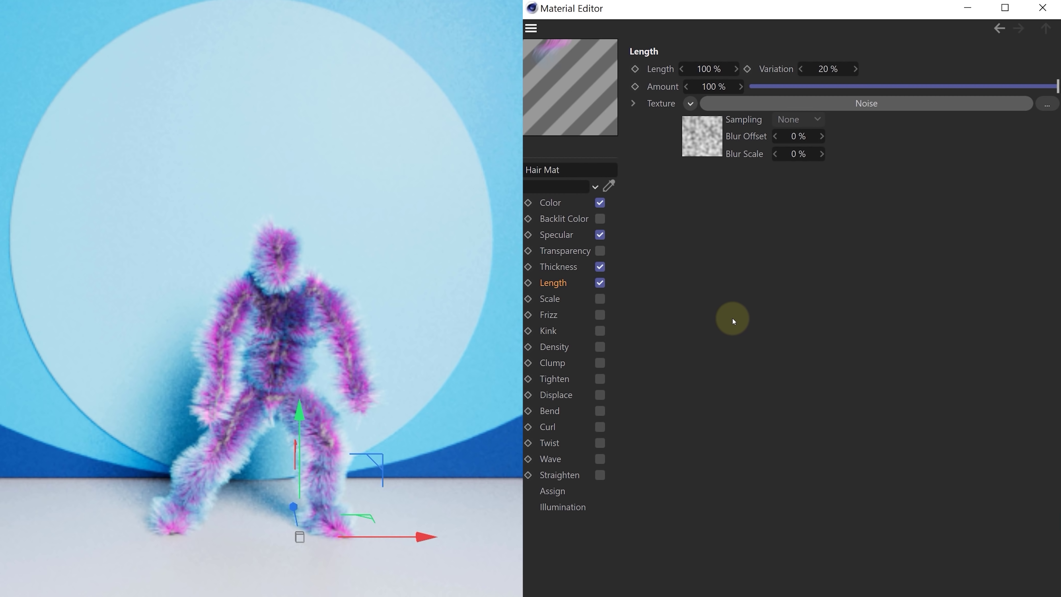
{"action": "left_click", "coordinate": [600, 363]}
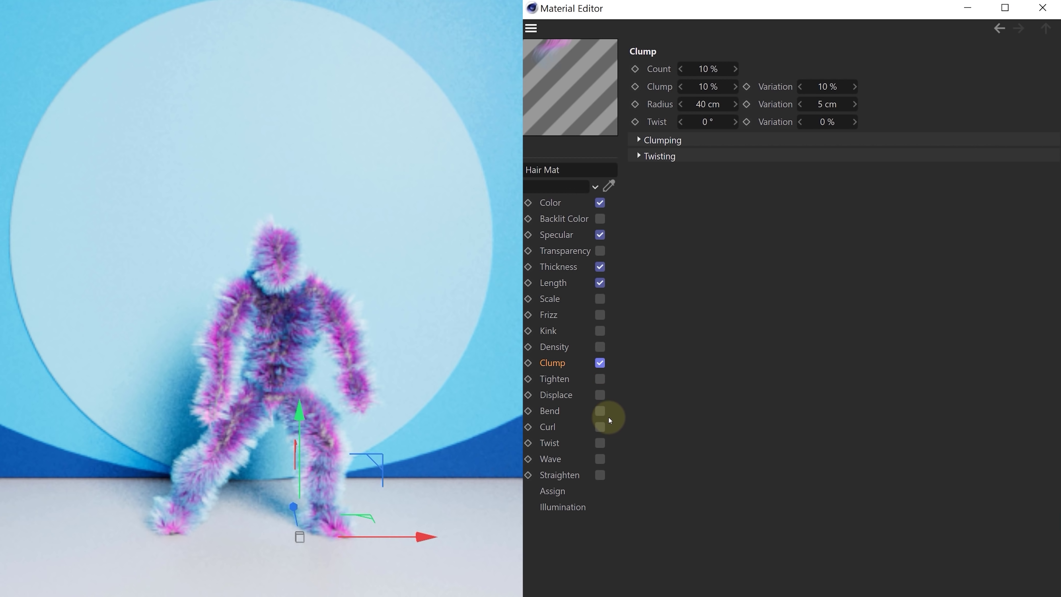
Enable the Curl channel and set the curl amount to 3
{"action": "left_click", "coordinate": [604, 426]}
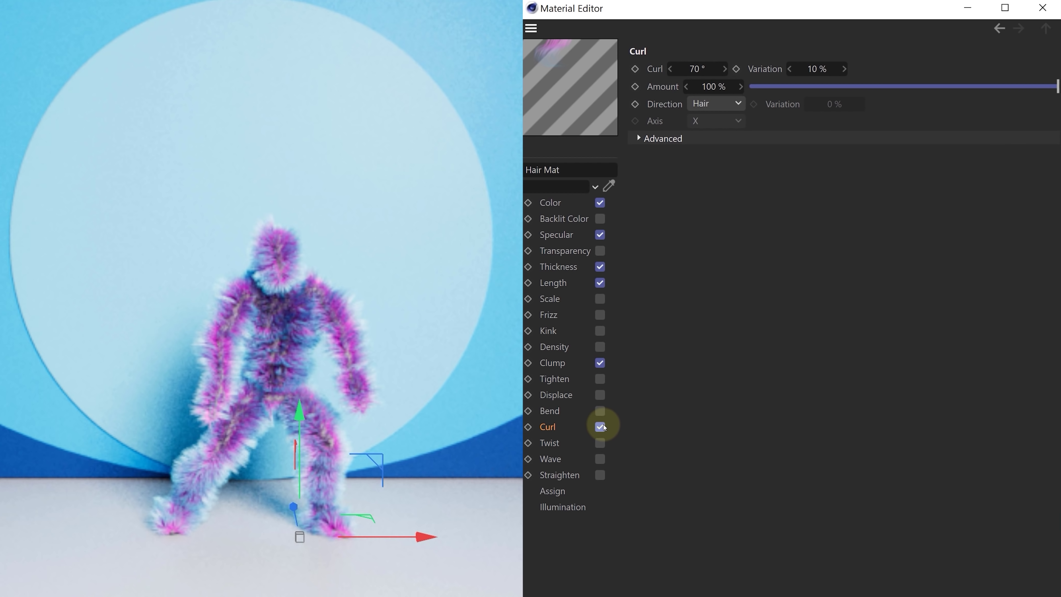
{"action": "double_click", "coordinate": [695, 70]}
{"action": "type", "text": "3"}
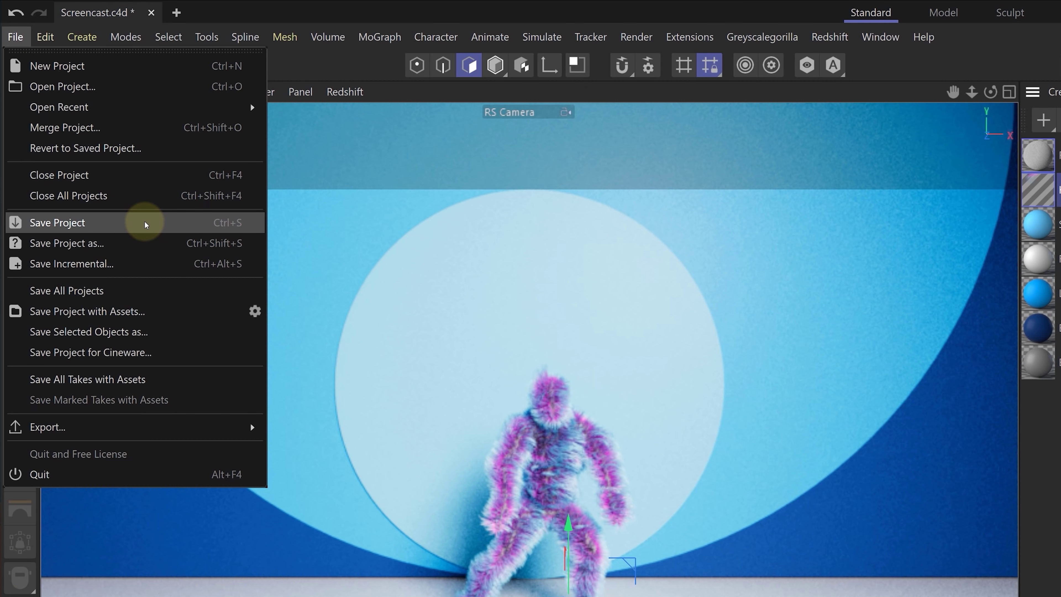
Save the project, then set the Hair object's hair Count to 75000 strands, up from 50000
{"action": "left_click", "coordinate": [100, 154]}
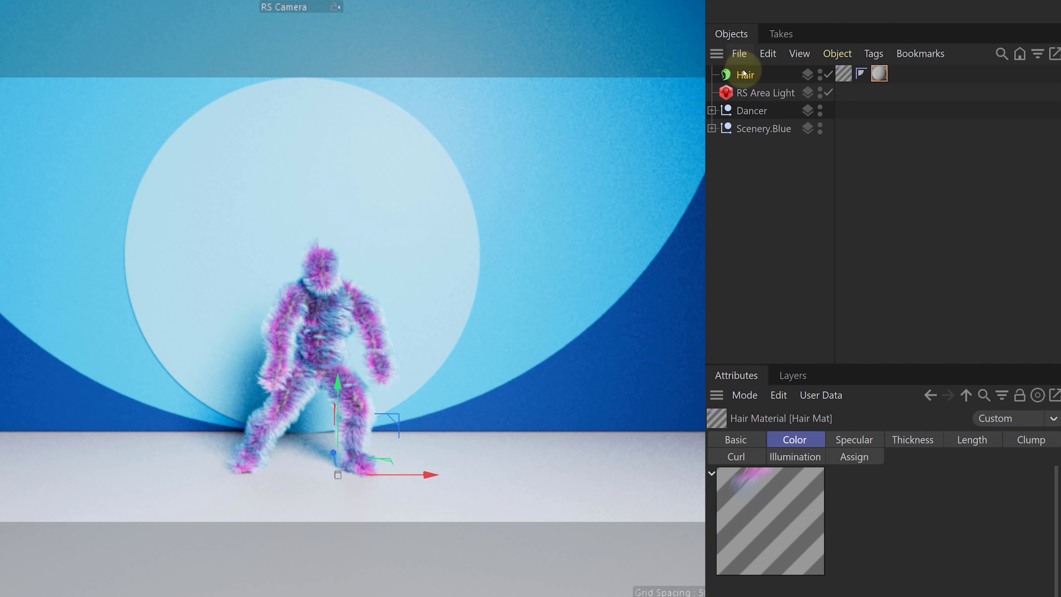
{"action": "left_click", "coordinate": [744, 73]}
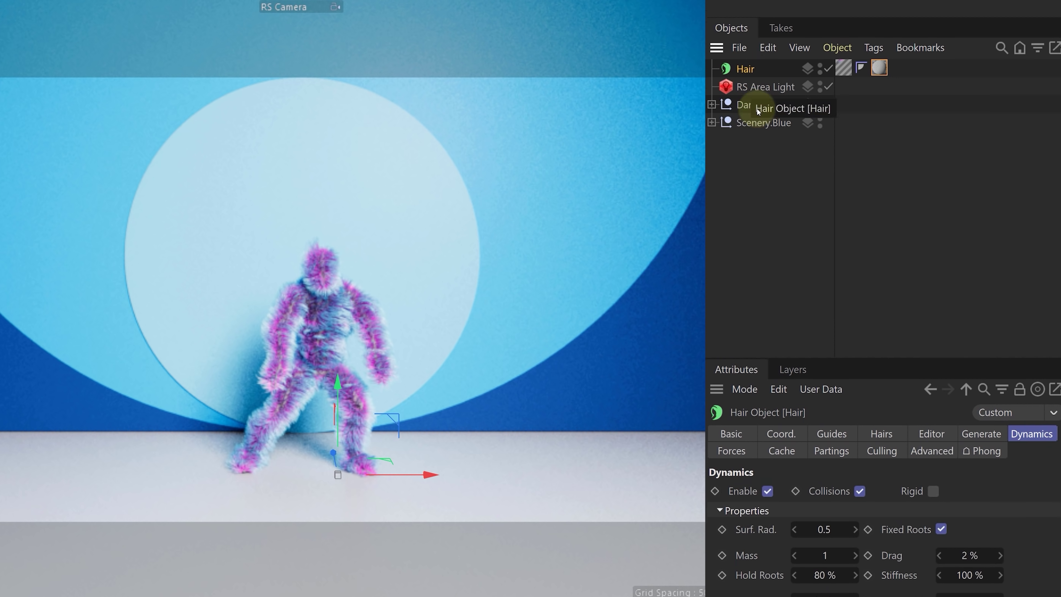
{"action": "left_click", "coordinate": [879, 246]}
{"action": "left_click", "coordinate": [794, 303]}
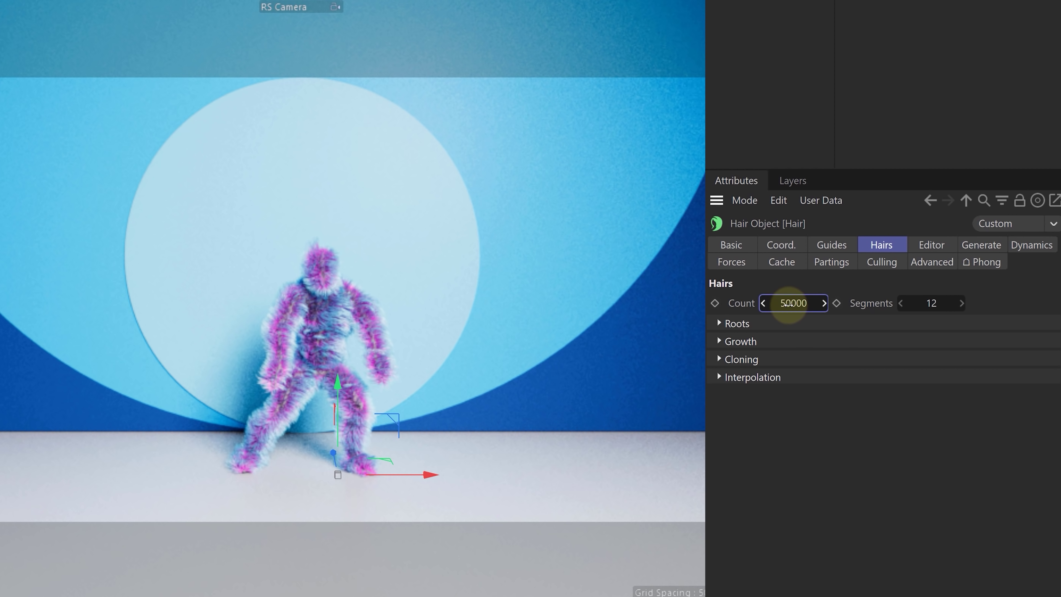
{"action": "type", "text": "75000"}
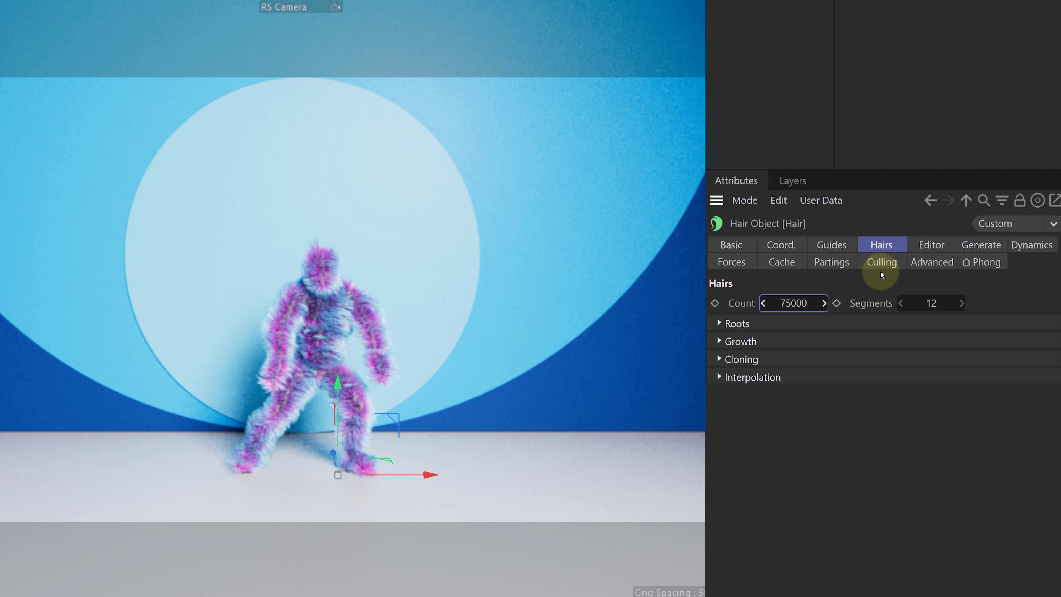
{"action": "key", "text": "Return"}
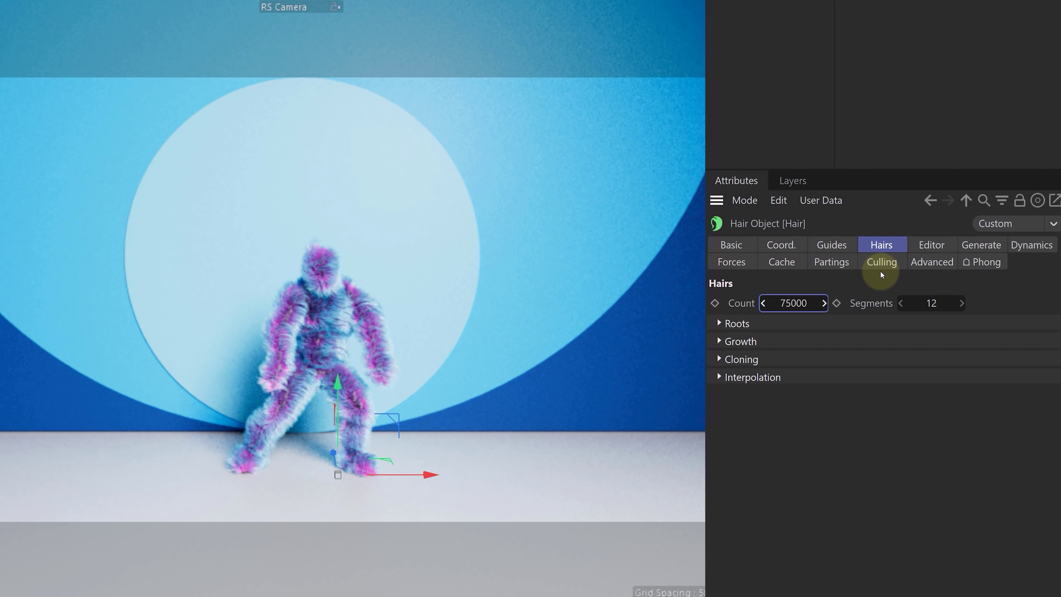
Calculate the Hair object's dynamics cache, producing a 51.94 MB cache for the dancer's fur
{"action": "left_click", "coordinate": [795, 264]}
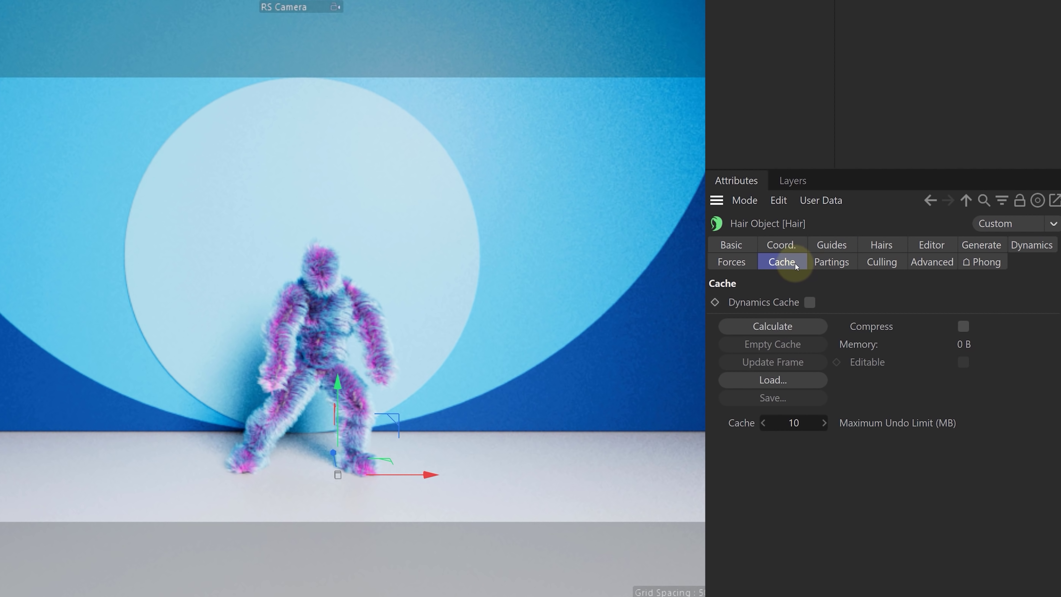
{"action": "left_click", "coordinate": [800, 326]}
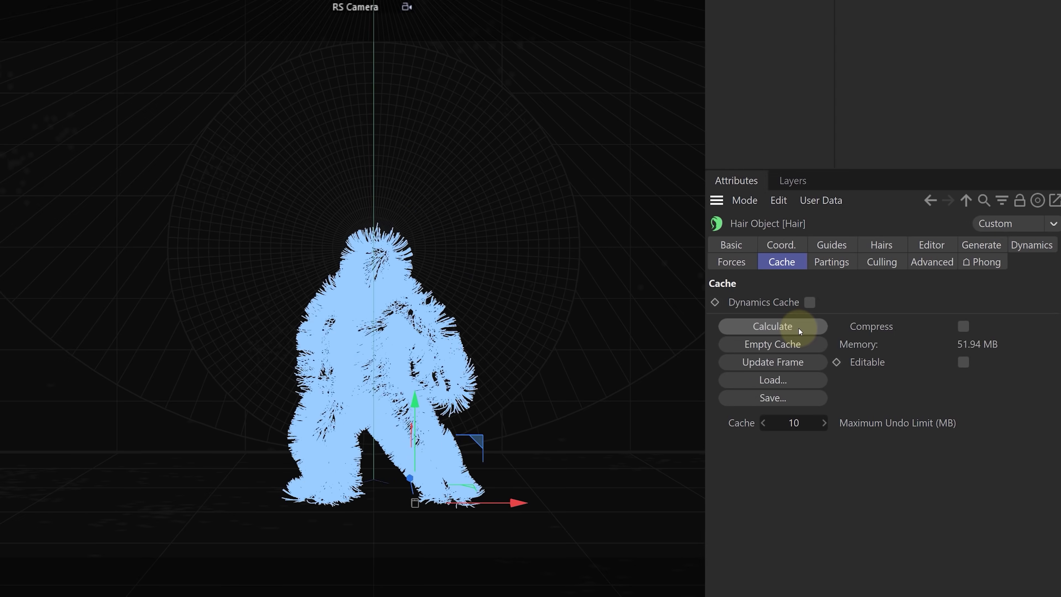